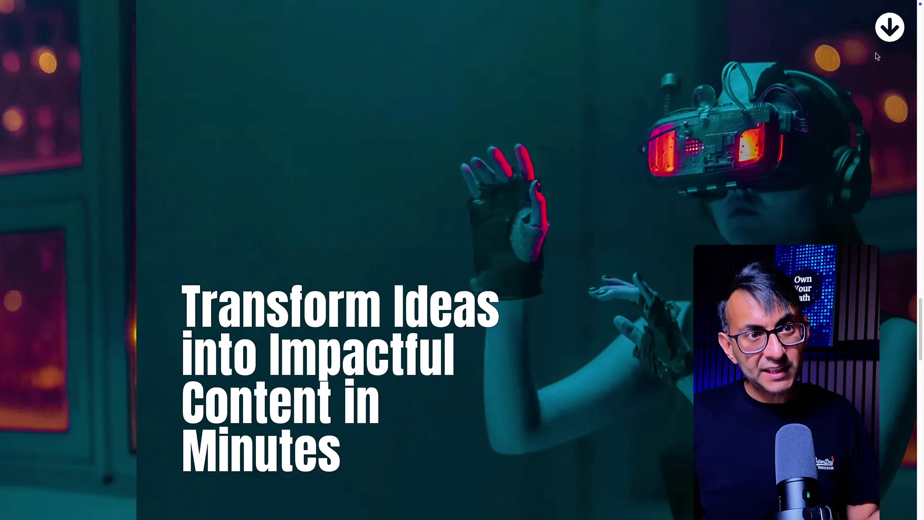
Test the skip arrow on the page preview to jump past the horizontal carousel section.
{"action": "left_click", "coordinate": [890, 31]}
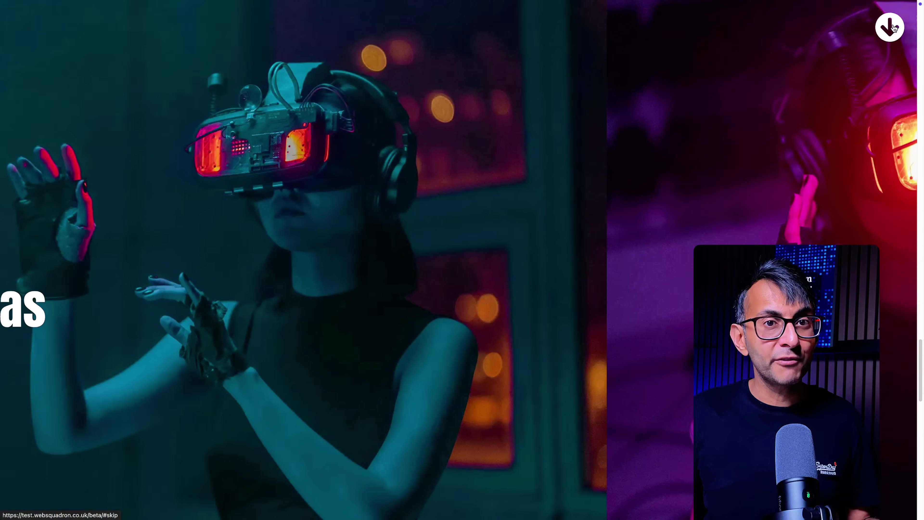
{"action": "left_click", "coordinate": [893, 26]}
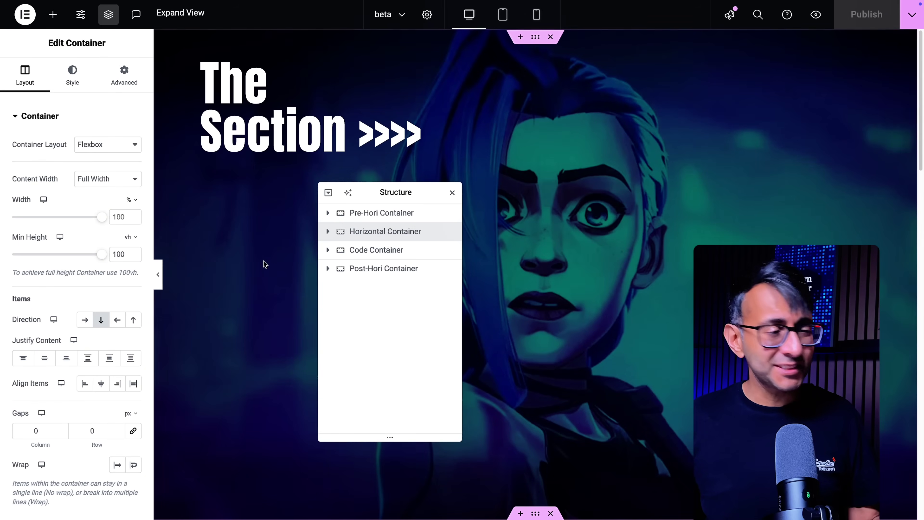
Inspect the layout settings of the Pre-Hori, Post-Hori and Horizontal containers.
{"action": "left_click", "coordinate": [360, 219]}
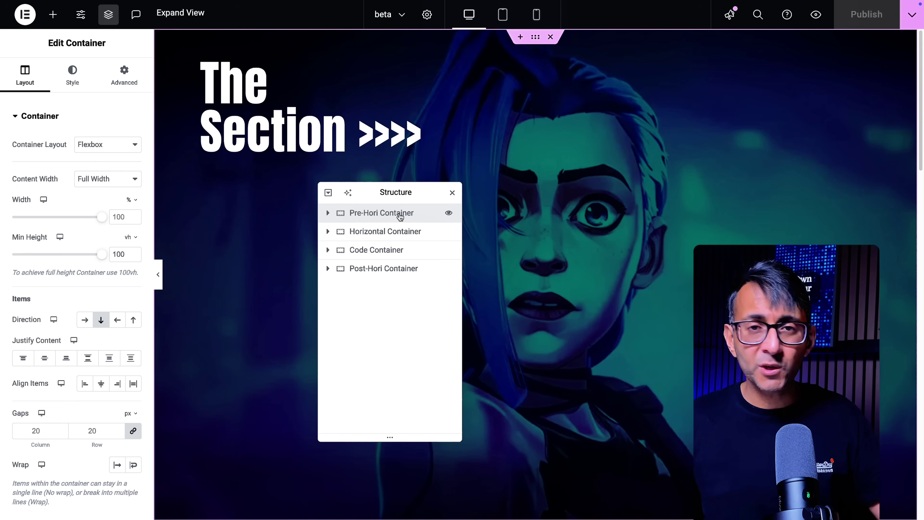
{"action": "left_click", "coordinate": [407, 274]}
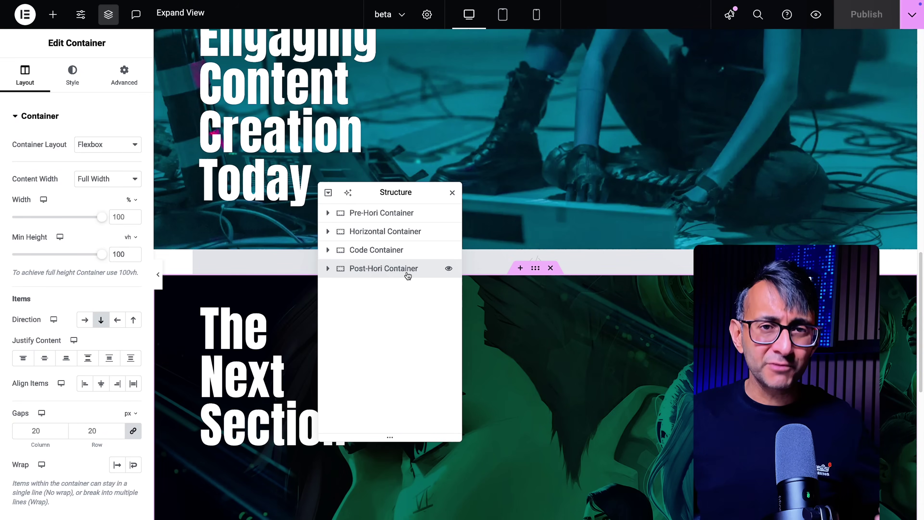
{"action": "left_click", "coordinate": [401, 234]}
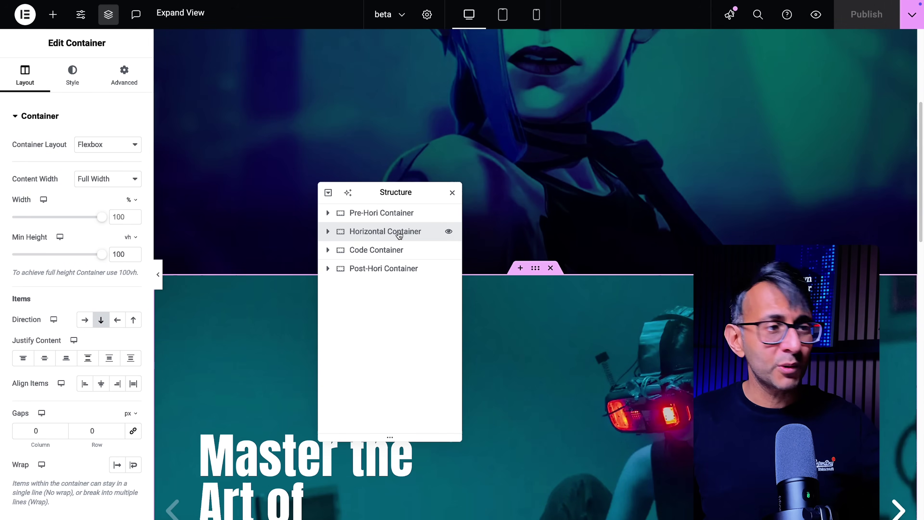
Open the Code Container and view the code of its HTML widget.
{"action": "left_click", "coordinate": [371, 252]}
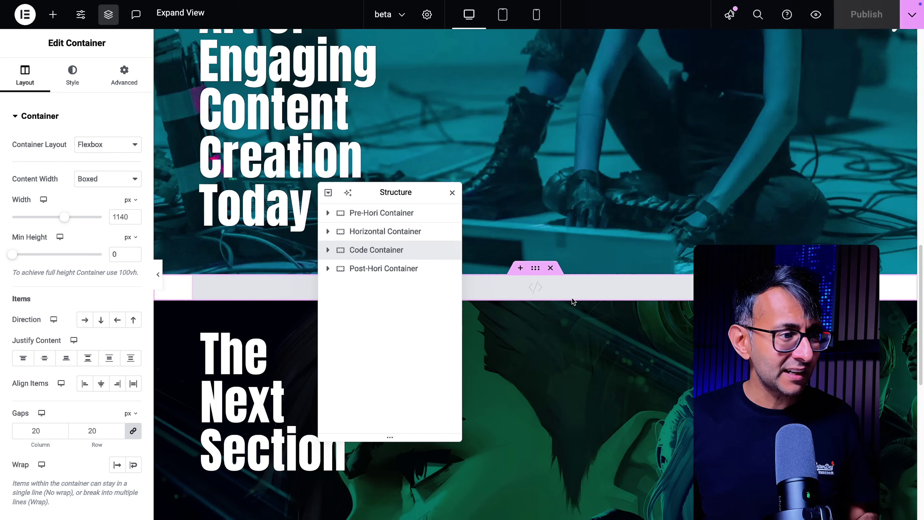
{"action": "left_click", "coordinate": [328, 249]}
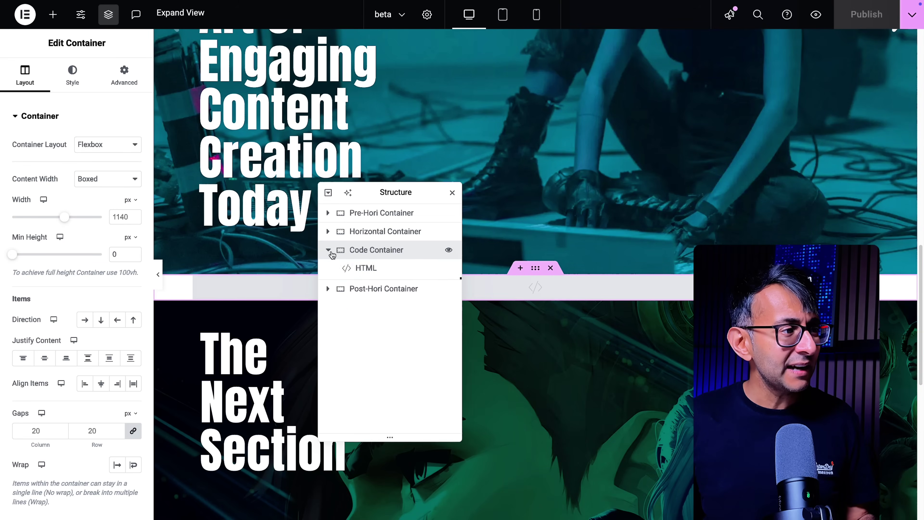
{"action": "left_click", "coordinate": [367, 270]}
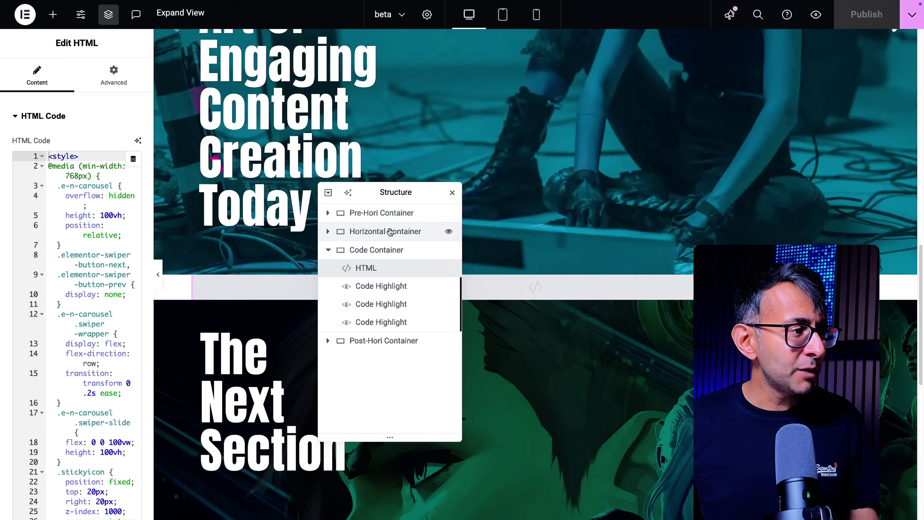
Collapse the structure tree, expand the Horizontal Container and view the content settings of its Icon and Carousel.
{"action": "left_click", "coordinate": [401, 232]}
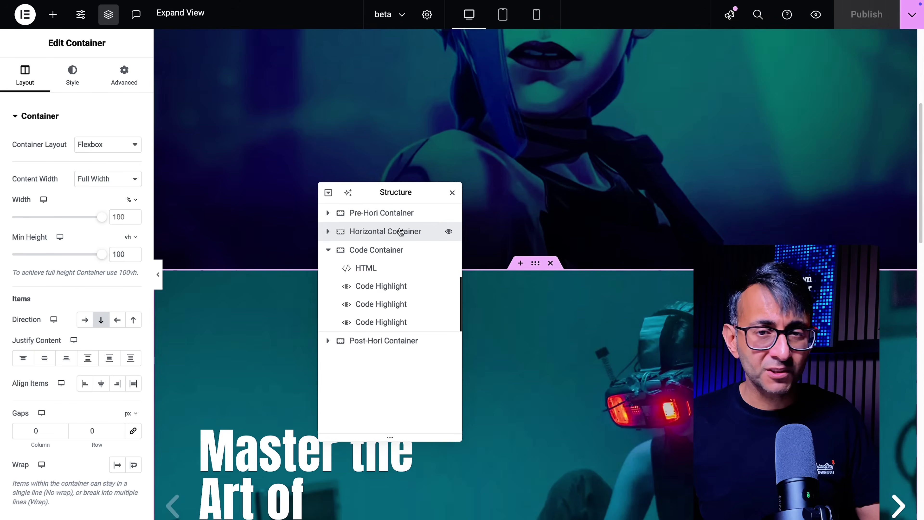
{"action": "left_click", "coordinate": [329, 192]}
{"action": "scroll", "coordinate": [577, 301], "scroll_direction": "down", "scroll_amount": 6}
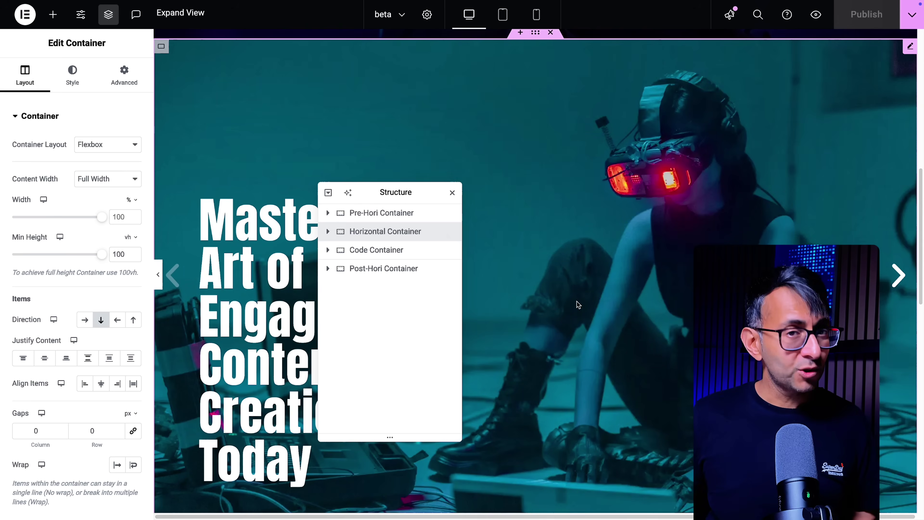
{"action": "left_click", "coordinate": [328, 232]}
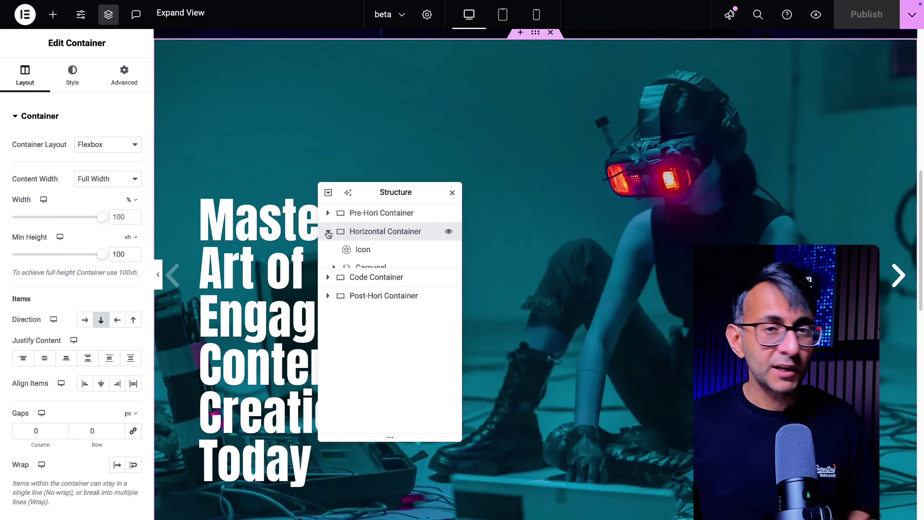
{"action": "left_click", "coordinate": [381, 255]}
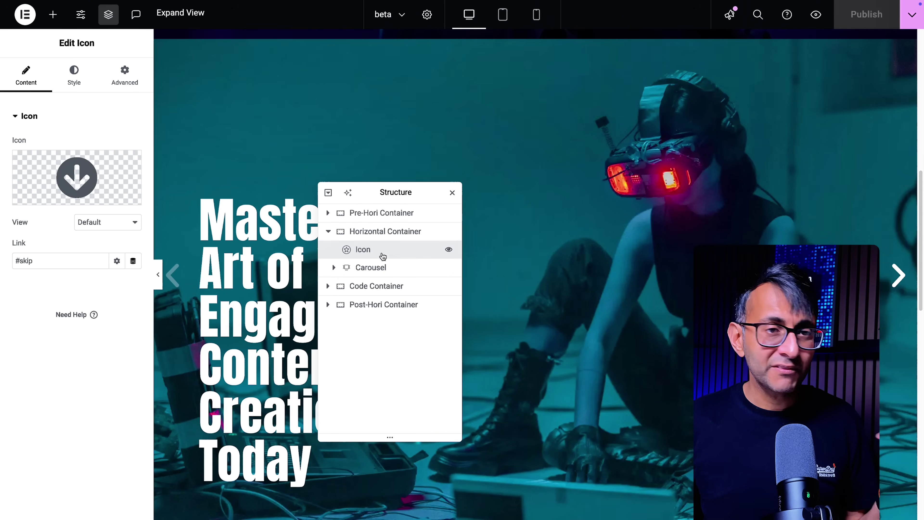
{"action": "left_click", "coordinate": [386, 268]}
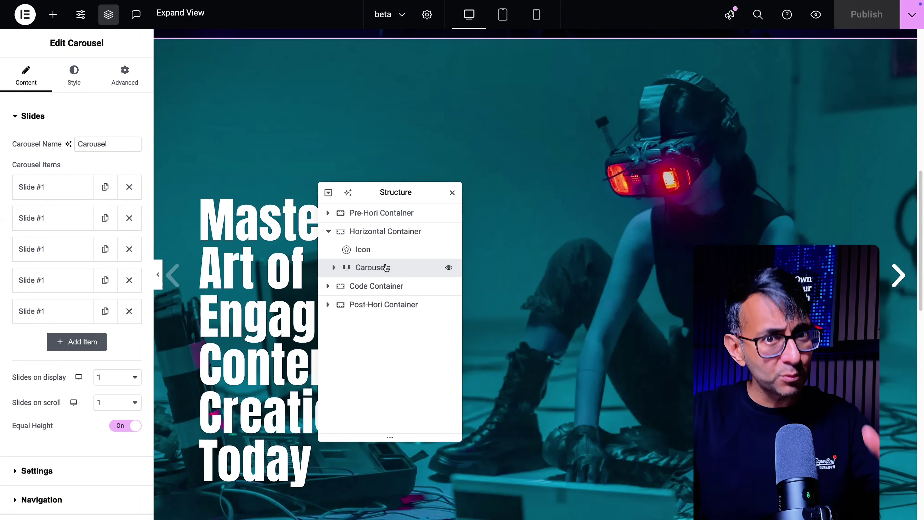
Examine the Icon widget's link, style options and advanced layout settings, including its CSS class.
{"action": "left_click", "coordinate": [364, 250]}
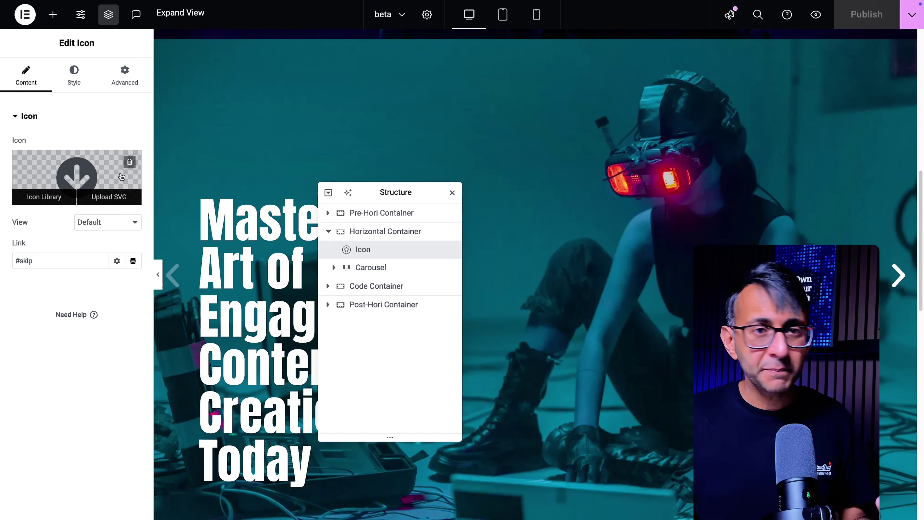
{"action": "left_click", "coordinate": [76, 79]}
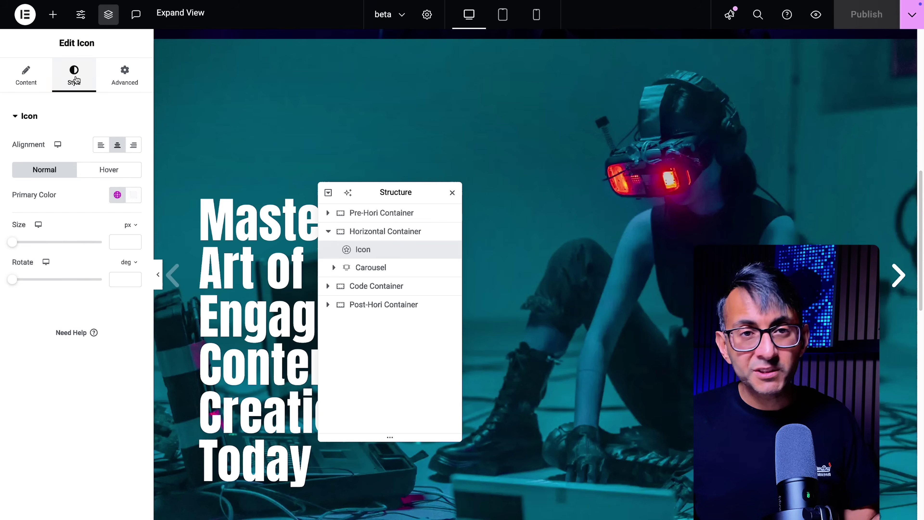
{"action": "left_click", "coordinate": [126, 81]}
{"action": "scroll", "coordinate": [100, 324], "scroll_direction": "down", "scroll_amount": 5}
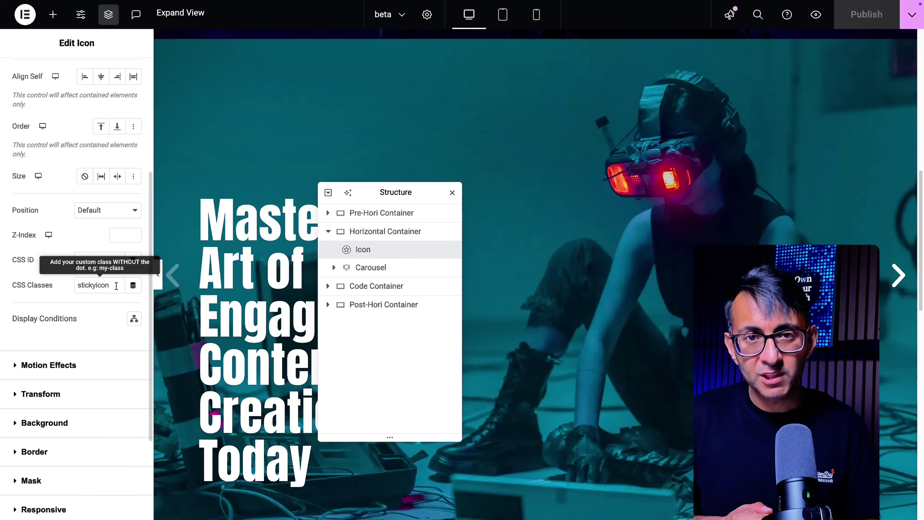
{"action": "scroll", "coordinate": [80, 172], "scroll_direction": "up", "scroll_amount": 5}
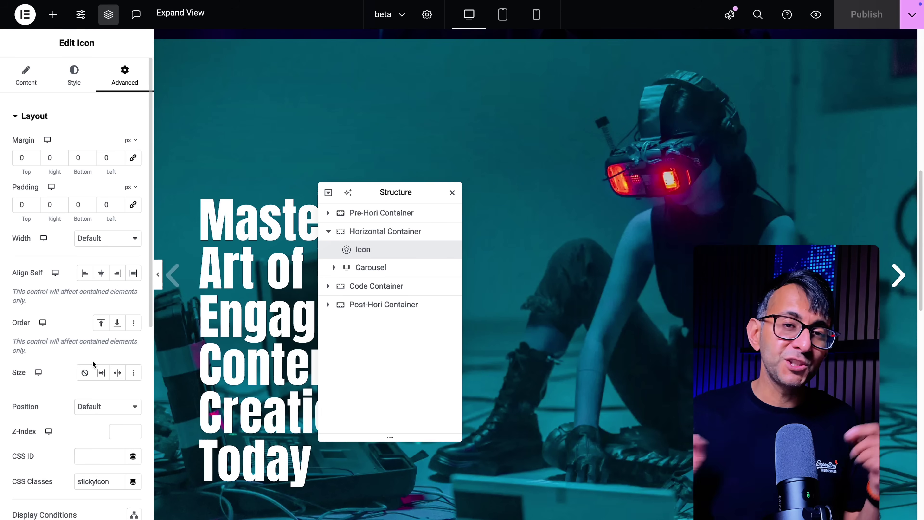
{"action": "scroll", "coordinate": [683, 254], "scroll_direction": "down", "scroll_amount": 1}
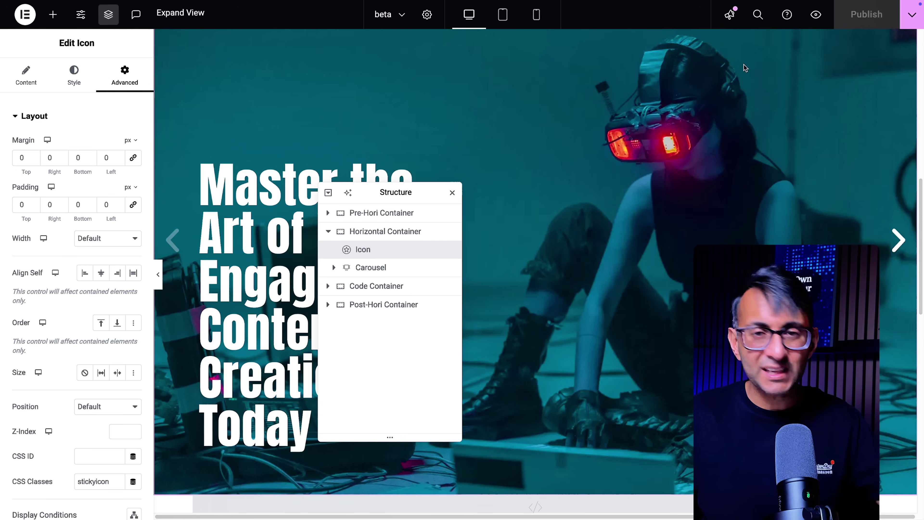
Expand the Carousel's first slide and examine its container layout and background image settings.
{"action": "left_click", "coordinate": [386, 268]}
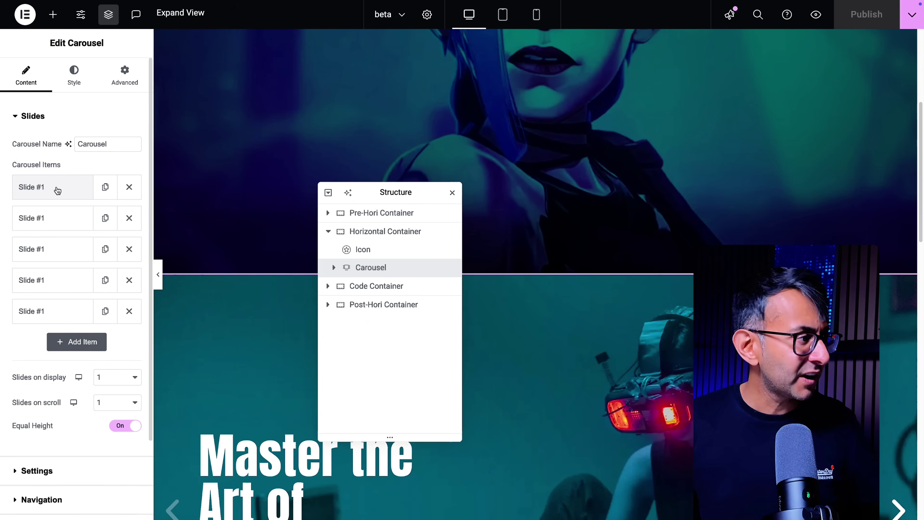
{"action": "left_click", "coordinate": [56, 188]}
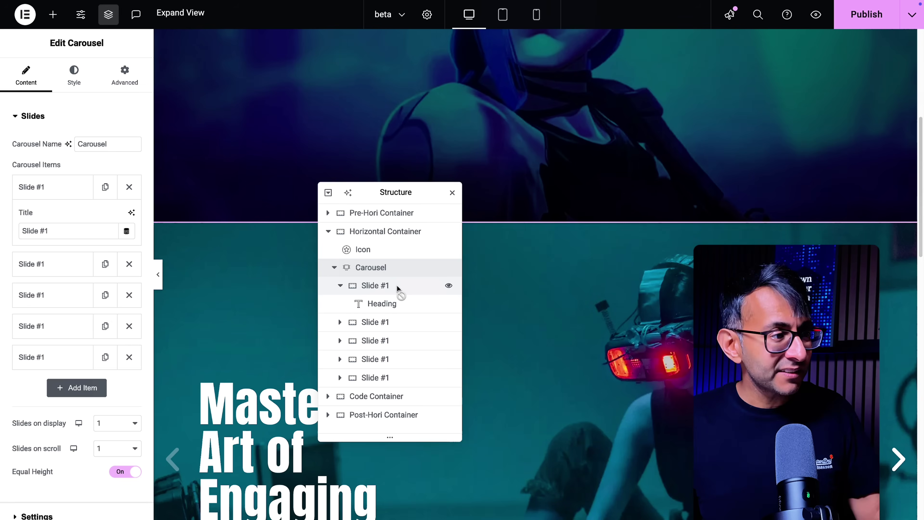
{"action": "left_click", "coordinate": [397, 287]}
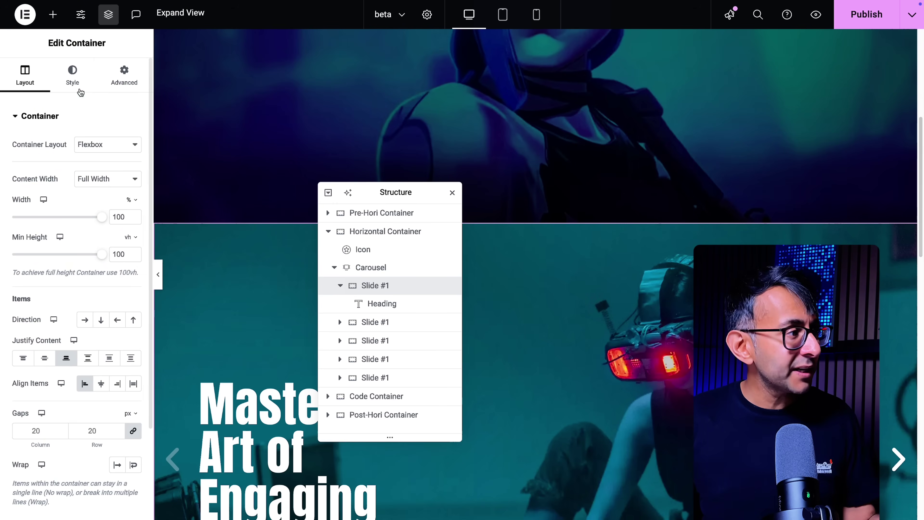
{"action": "left_click", "coordinate": [73, 75]}
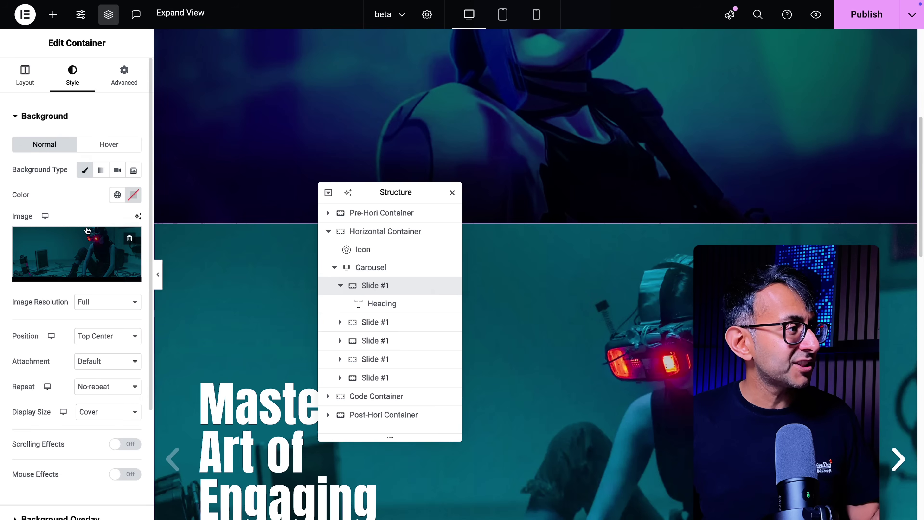
{"action": "left_click", "coordinate": [379, 301]}
{"action": "left_click", "coordinate": [381, 287]}
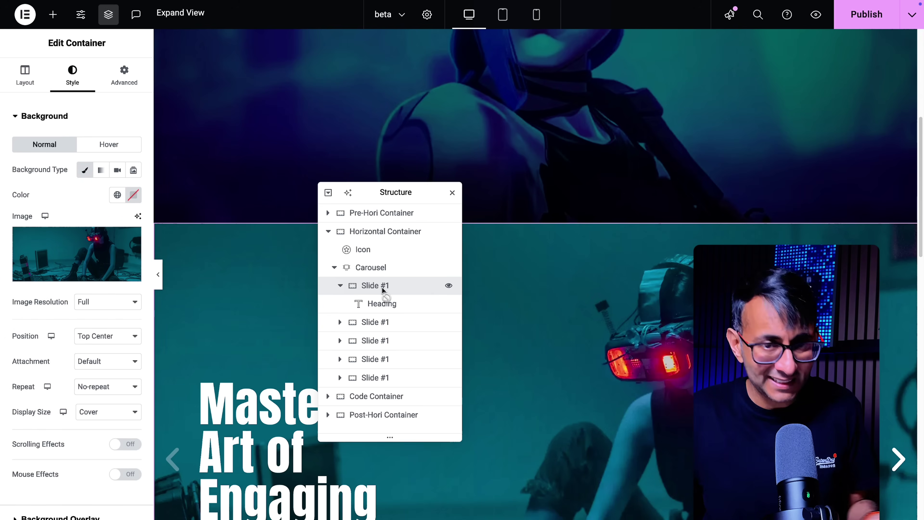
Check the first slide container's advanced settings for margin, padding and CSS fields against its background style.
{"action": "left_click", "coordinate": [120, 77]}
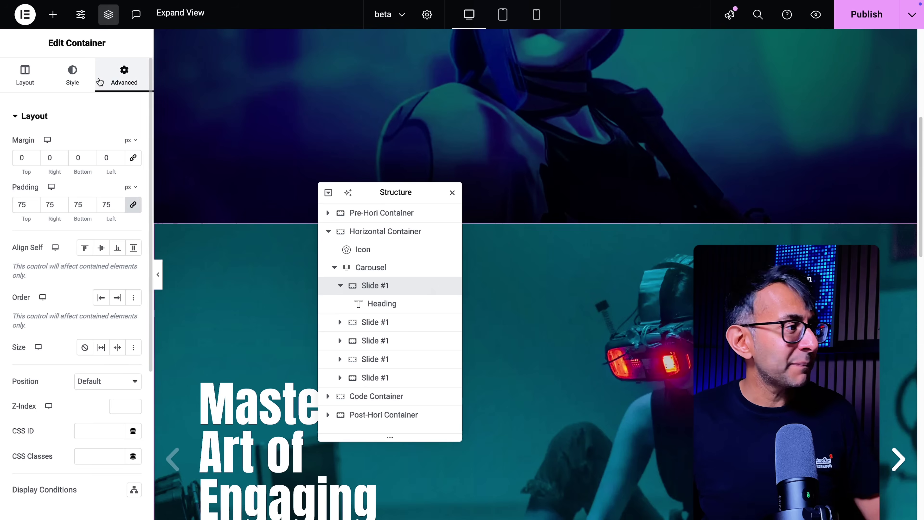
{"action": "left_click", "coordinate": [67, 84]}
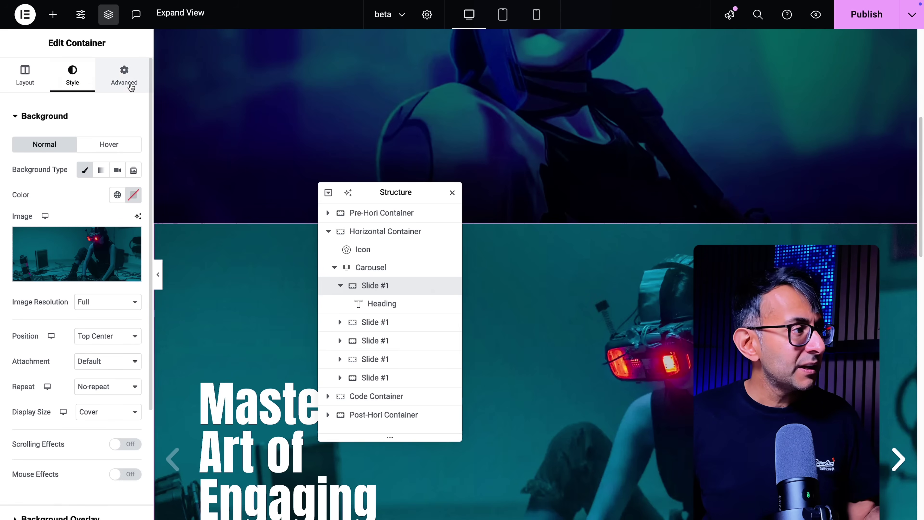
{"action": "left_click", "coordinate": [126, 78]}
{"action": "scroll", "coordinate": [124, 395], "scroll_direction": "down", "scroll_amount": 2}
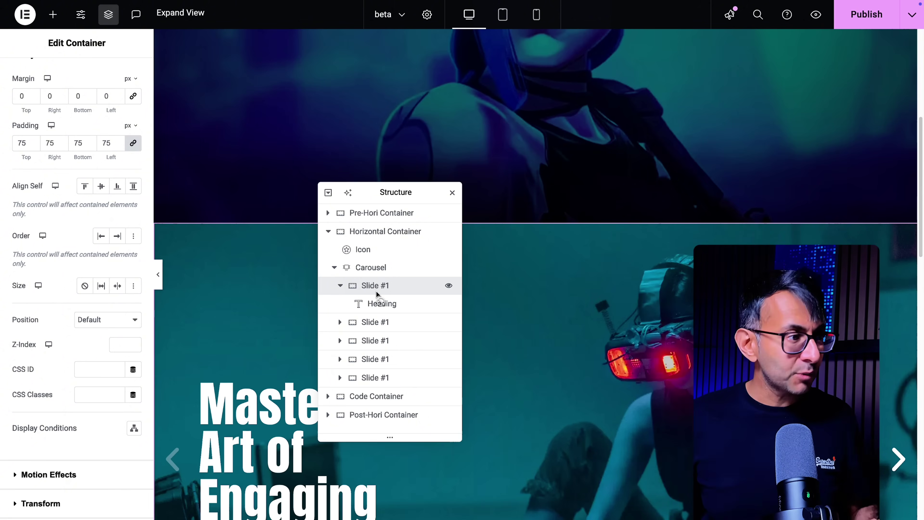
Review the Carousel's slide counts, autoplay and scroll settings, navigation arrows and advanced options.
{"action": "left_click", "coordinate": [368, 272]}
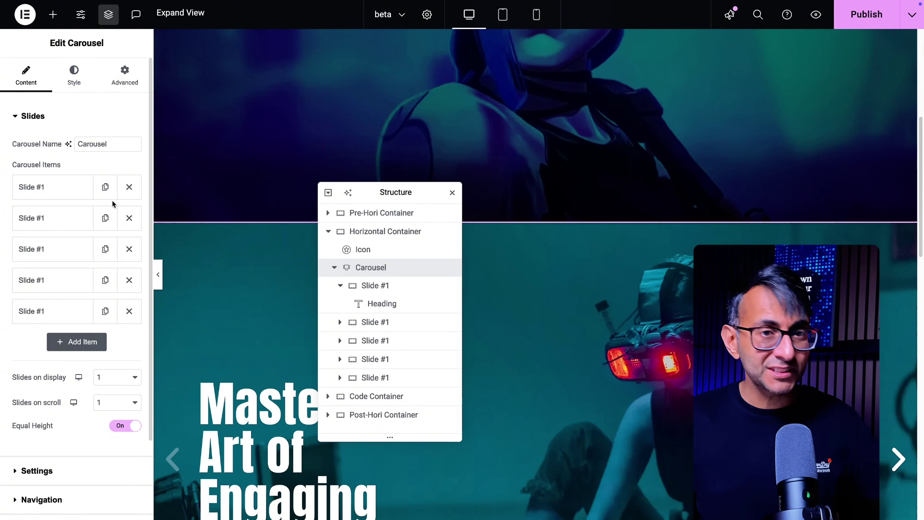
{"action": "scroll", "coordinate": [123, 214], "scroll_direction": "down", "scroll_amount": 1}
{"action": "scroll", "coordinate": [123, 215], "scroll_direction": "down", "scroll_amount": 1}
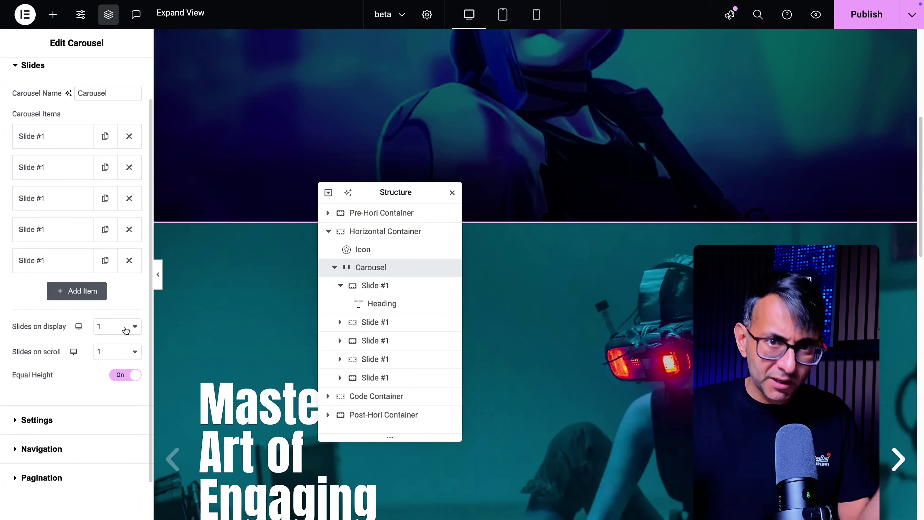
{"action": "left_click", "coordinate": [80, 420]}
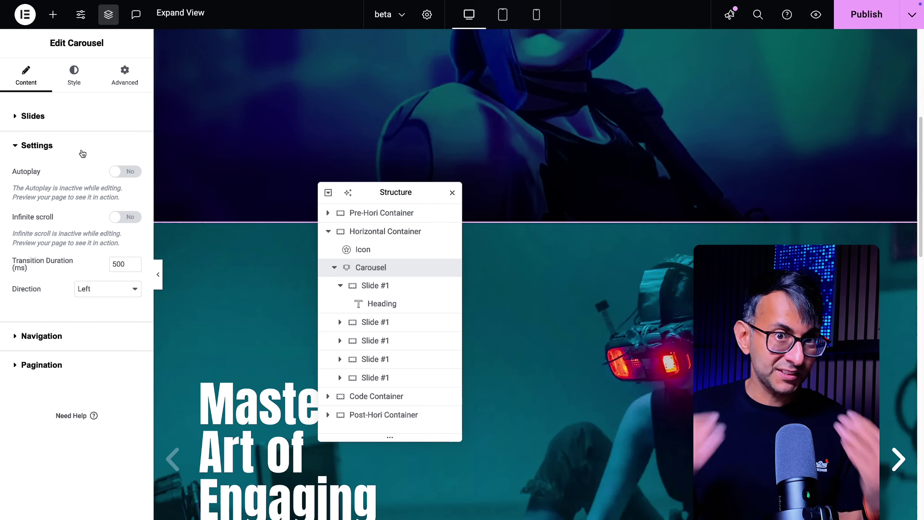
{"action": "left_click", "coordinate": [55, 329]}
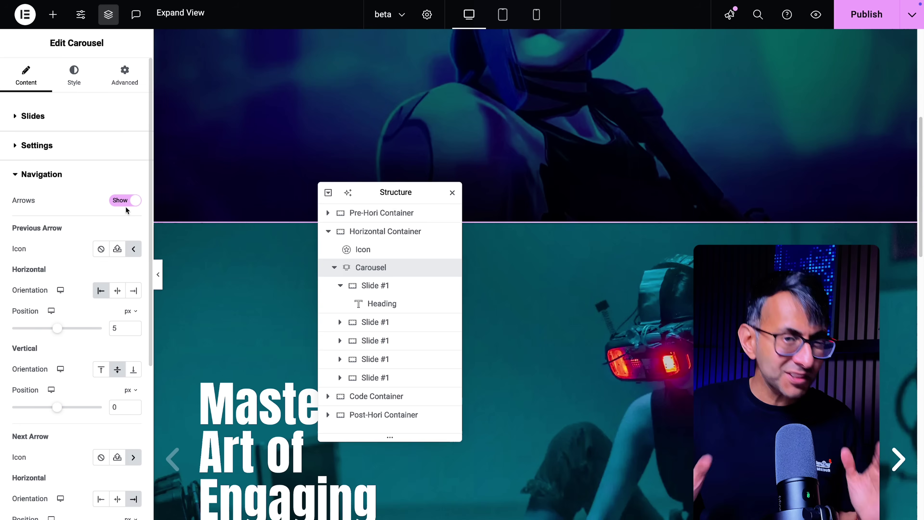
{"action": "left_click", "coordinate": [62, 172]}
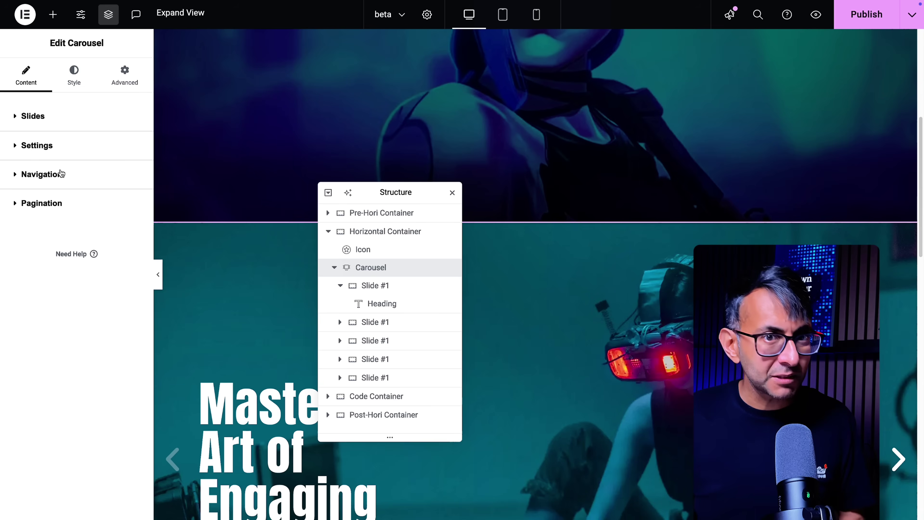
{"action": "left_click", "coordinate": [125, 76]}
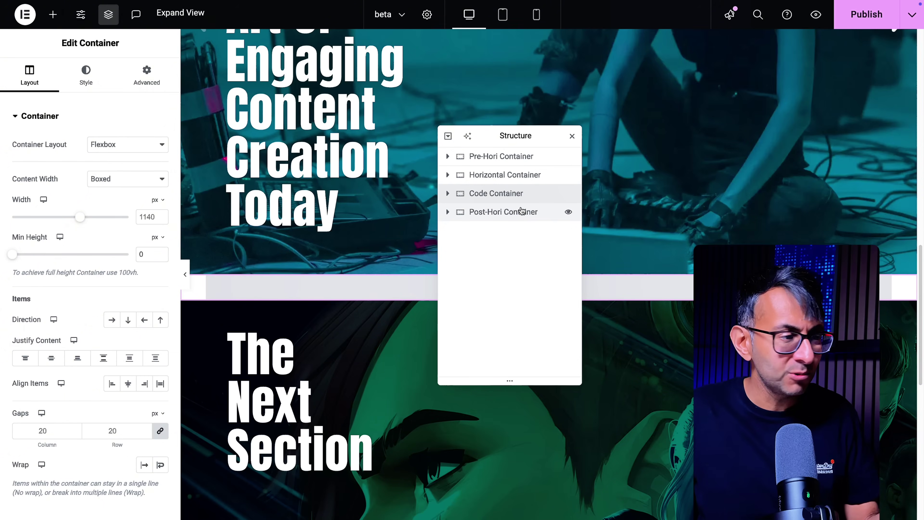
View the Post-Hori Container's advanced settings and highlight its CSS ID value.
{"action": "left_click", "coordinate": [517, 216]}
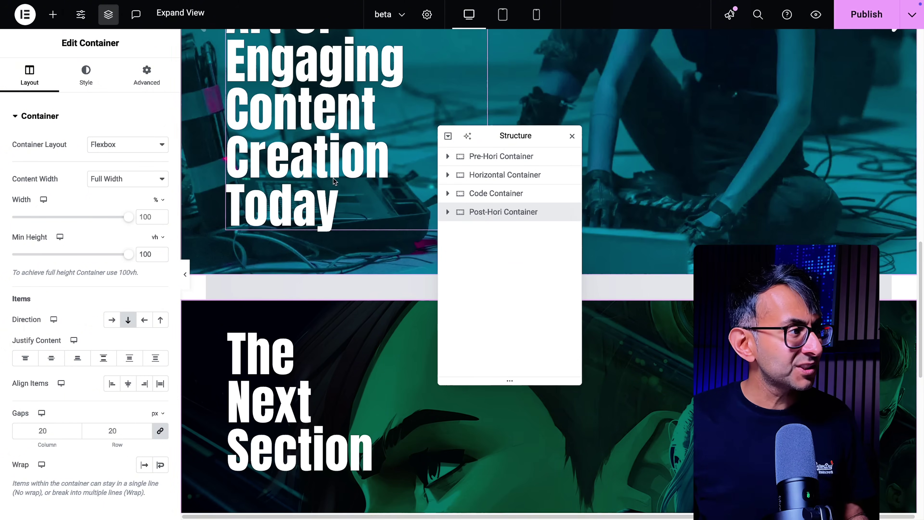
{"action": "left_click", "coordinate": [167, 86]}
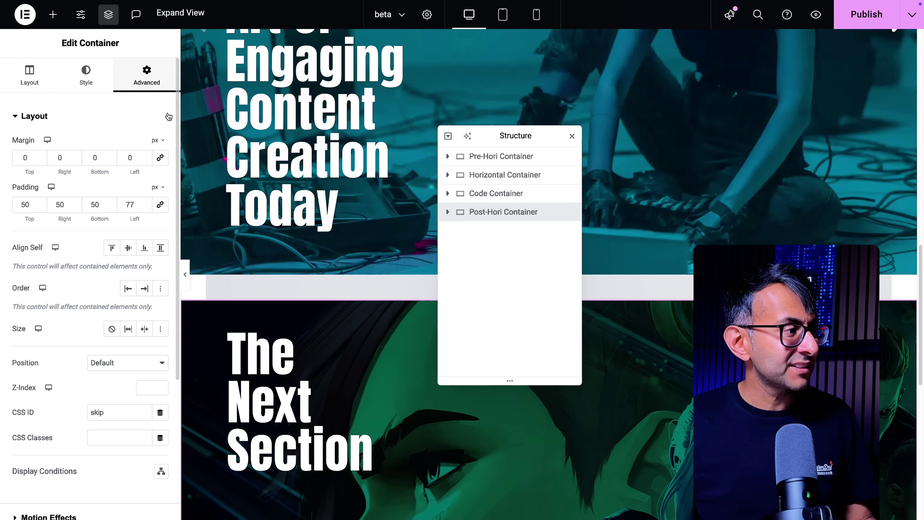
{"action": "double_click", "coordinate": [97, 412]}
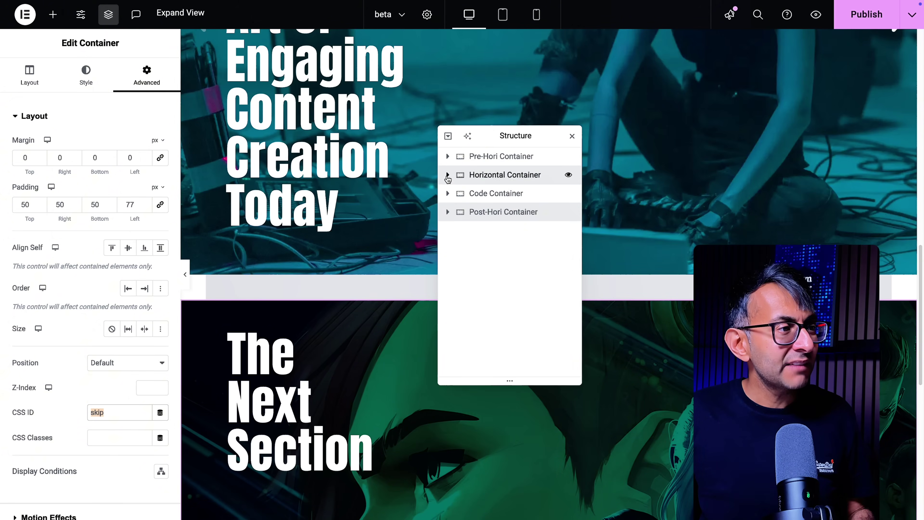
Expand the Horizontal Container and highlight the link value in its Icon widget's content settings.
{"action": "left_click", "coordinate": [455, 177]}
{"action": "left_click", "coordinate": [448, 176]}
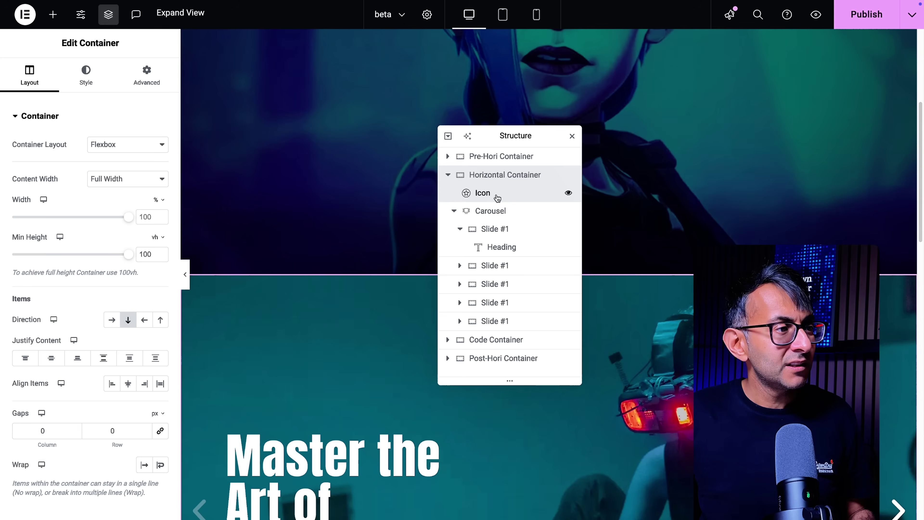
{"action": "left_click", "coordinate": [488, 193]}
{"action": "left_click", "coordinate": [28, 80]}
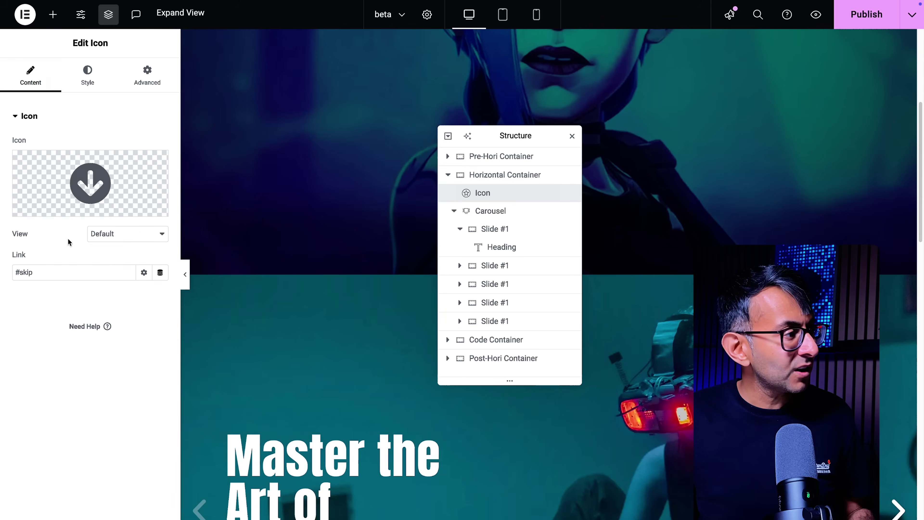
{"action": "triple_click", "coordinate": [43, 273]}
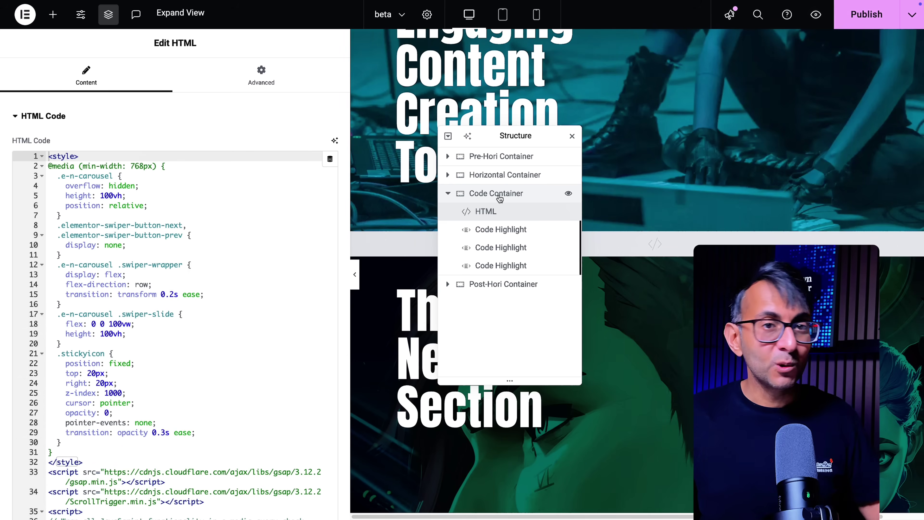
Review the Code Container's layout settings and read through the full code in its HTML widget.
{"action": "left_click", "coordinate": [500, 199]}
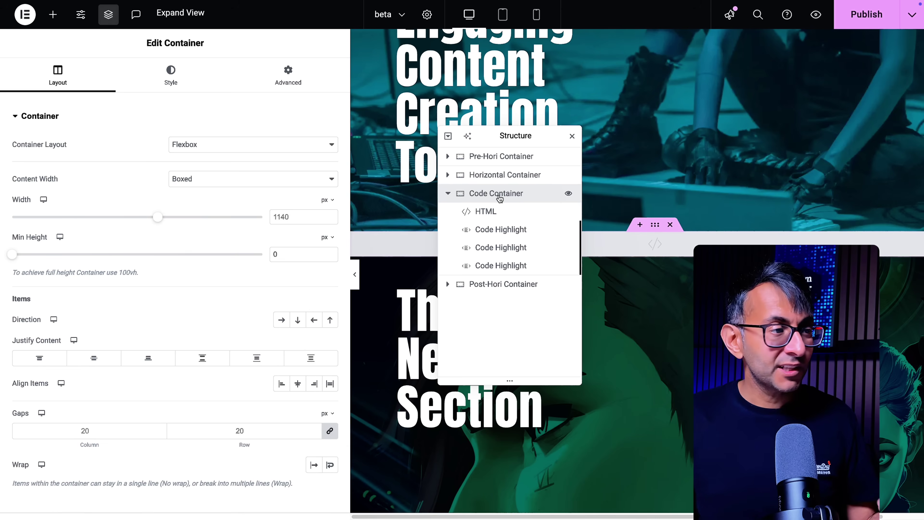
{"action": "left_click", "coordinate": [507, 209]}
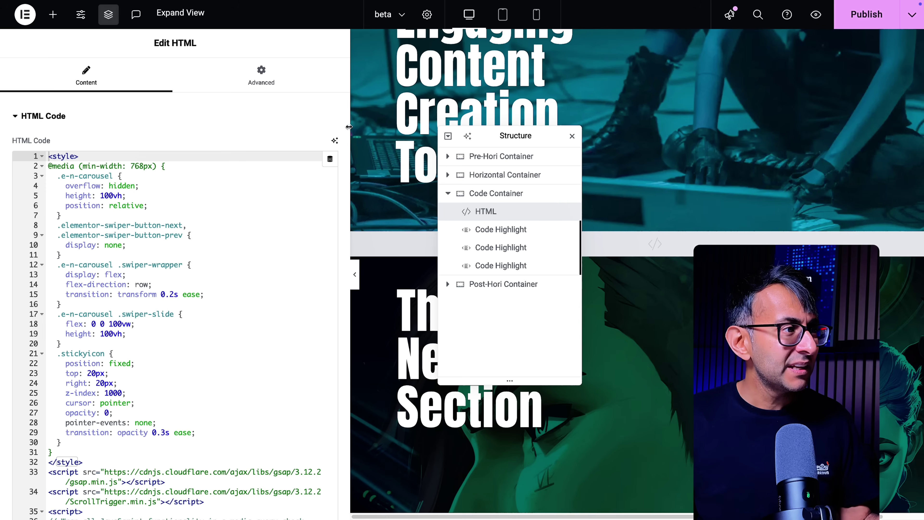
{"action": "scroll", "coordinate": [251, 284], "scroll_direction": "down", "scroll_amount": 15}
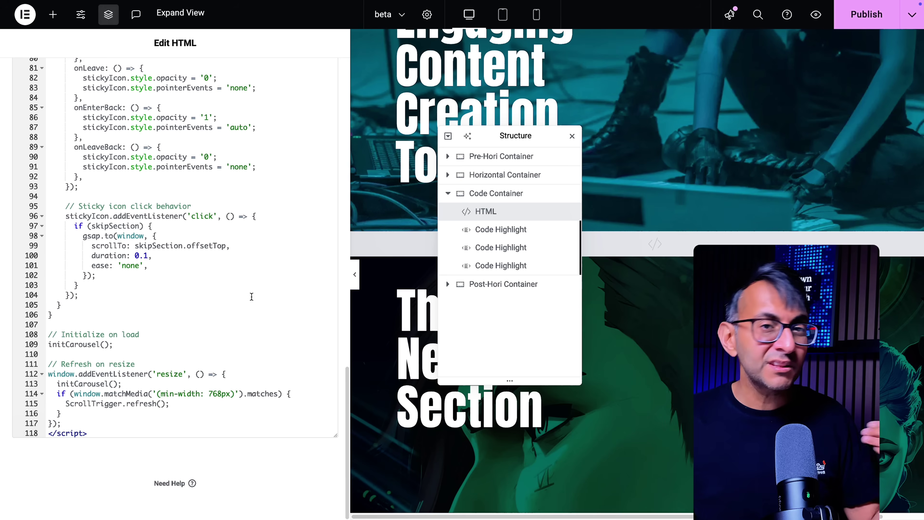
{"action": "scroll", "coordinate": [250, 297], "scroll_direction": "up", "scroll_amount": 15}
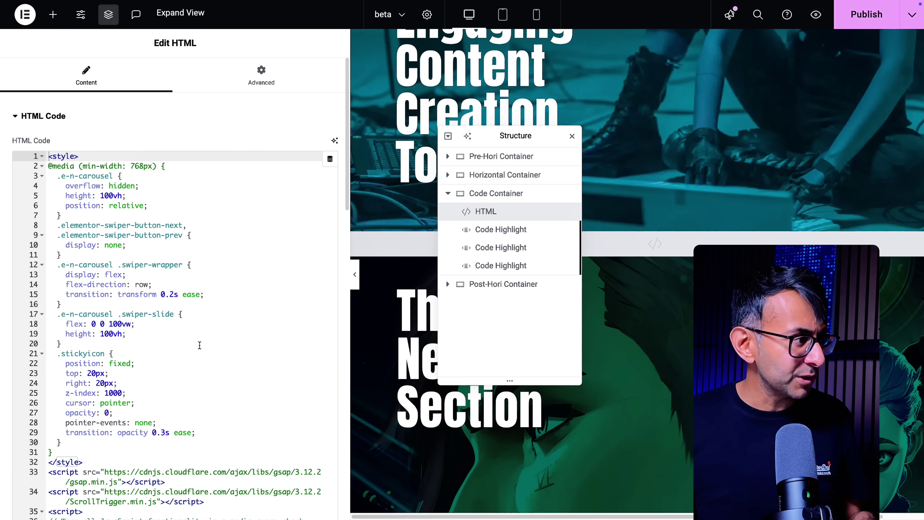
Highlight the .stickyicon CSS rule and examine the swiper-wrapper and swiper-slide rules in the HTML code.
{"action": "left_click_drag", "start_coordinate": [154, 455], "coordinate": [49, 354]}
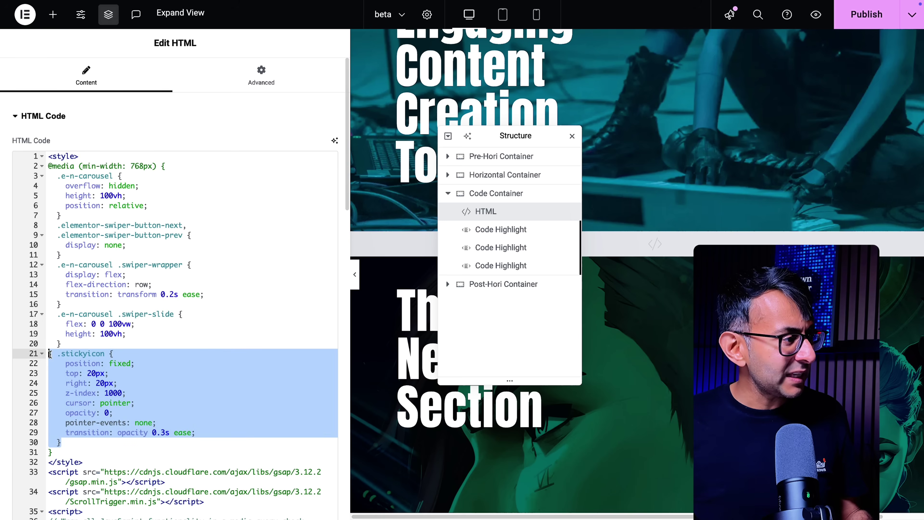
{"action": "left_click", "coordinate": [187, 370]}
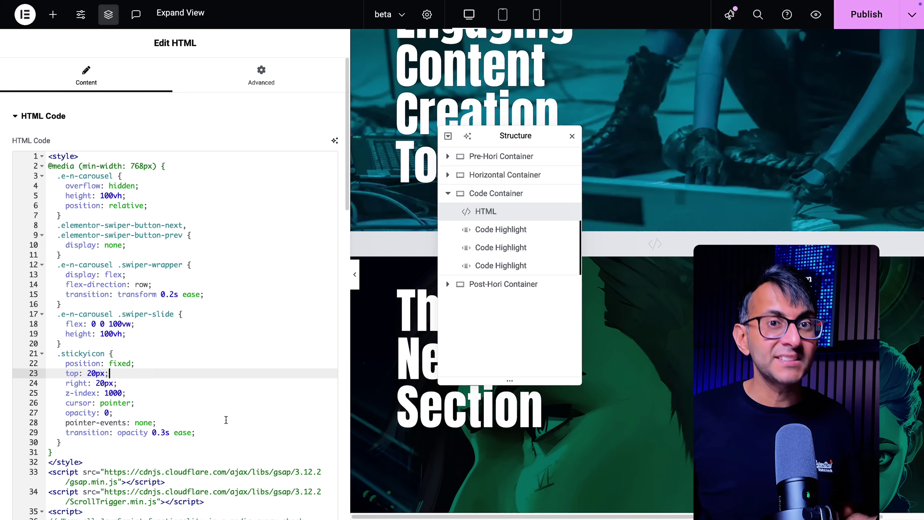
{"action": "left_click", "coordinate": [259, 285]}
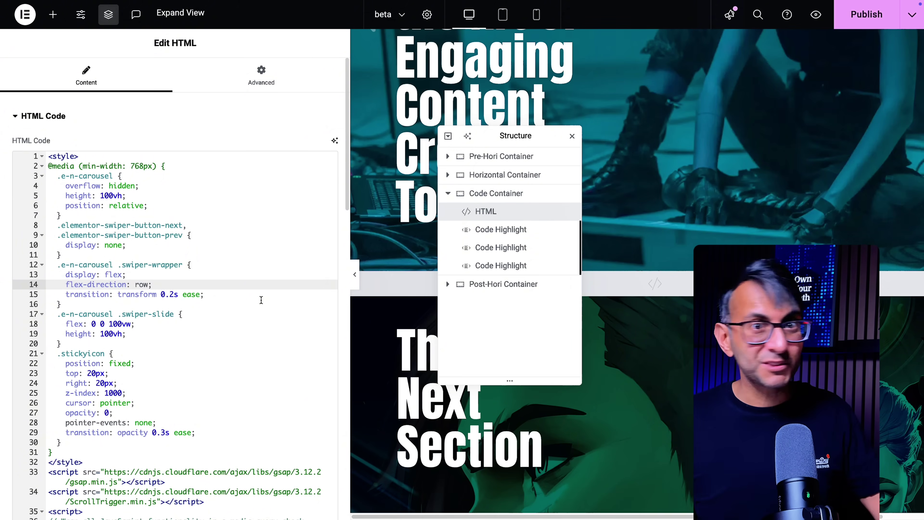
{"action": "left_click", "coordinate": [220, 324]}
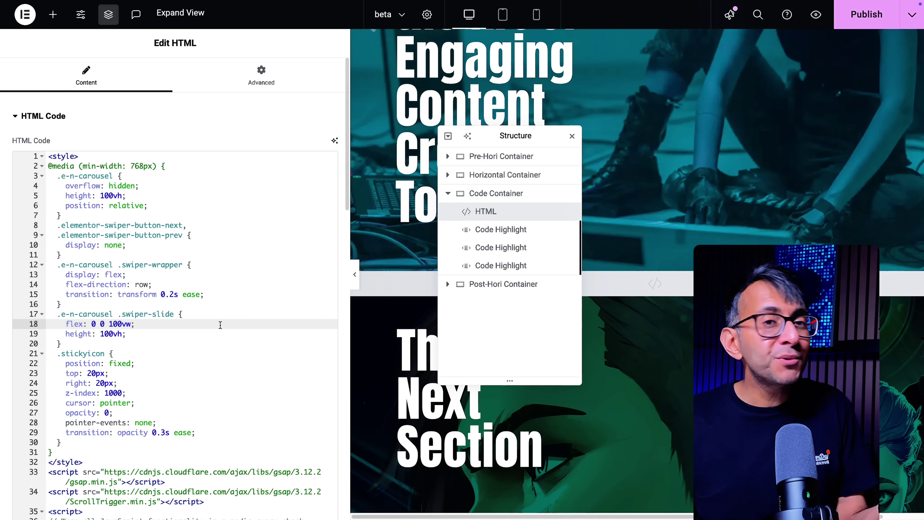
{"action": "left_click", "coordinate": [175, 293]}
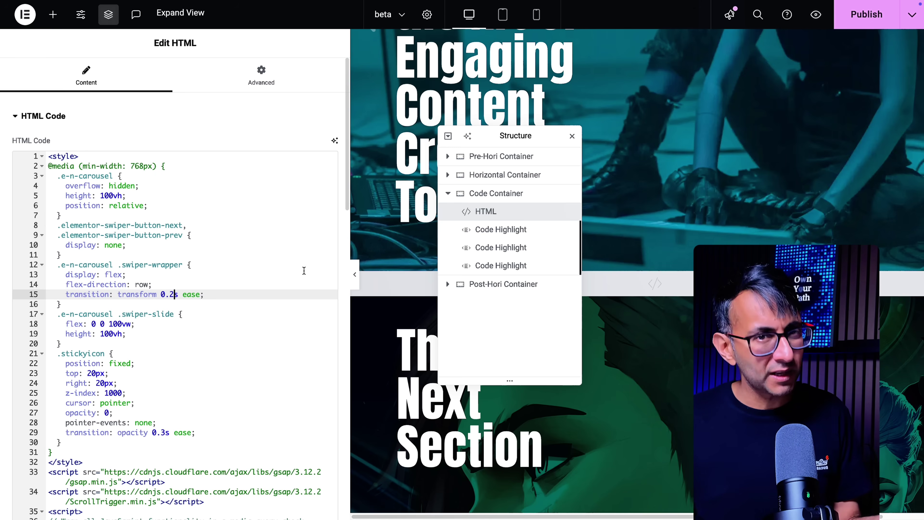
Highlight the min-width media query condition and preview the page's carousel section in mobile view with the editing panels hidden.
{"action": "left_click_drag", "start_coordinate": [156, 167], "coordinate": [77, 169]}
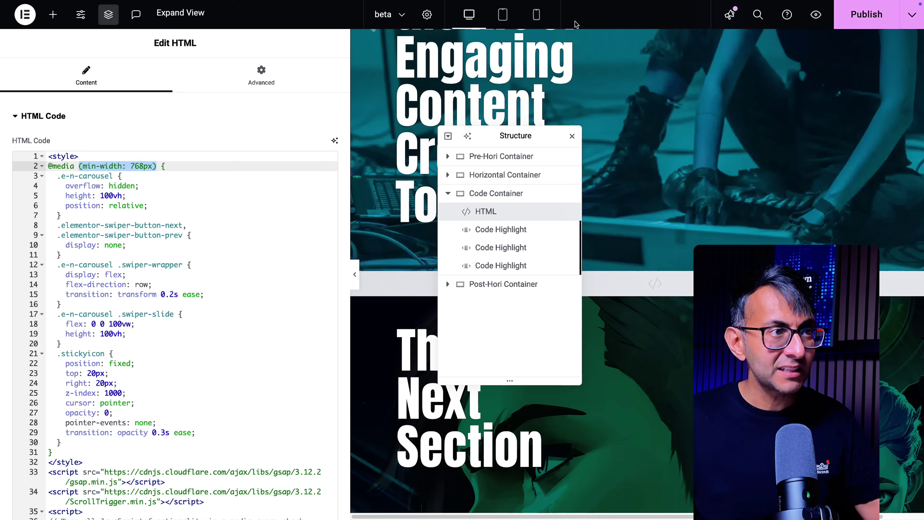
{"action": "left_click", "coordinate": [536, 18]}
{"action": "key", "text": "ctrl+p"}
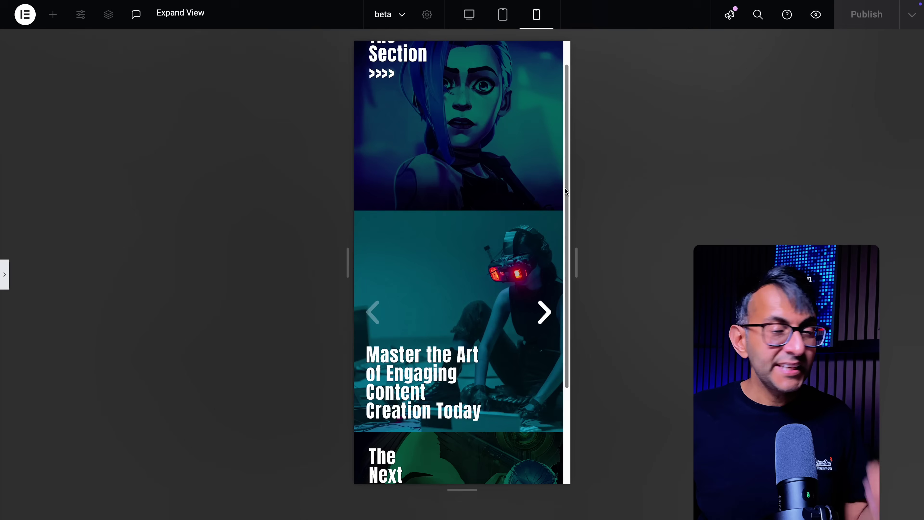
{"action": "left_click_drag", "start_coordinate": [566, 195], "coordinate": [563, 243]}
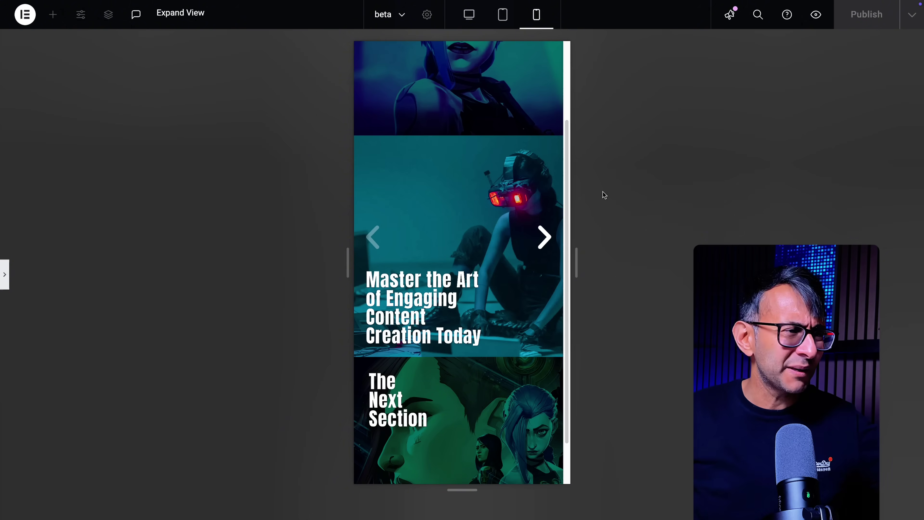
Browse the carousel slides forward and back with the navigation arrows in the mobile preview, and return to the desktop view.
{"action": "left_click", "coordinate": [545, 237]}
{"action": "left_click", "coordinate": [545, 237]}
{"action": "left_click", "coordinate": [545, 237]}
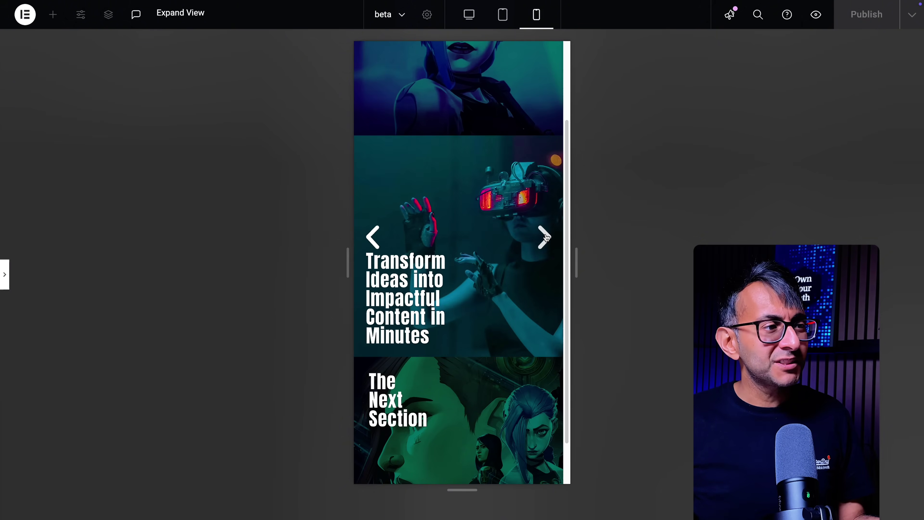
{"action": "left_click", "coordinate": [545, 237]}
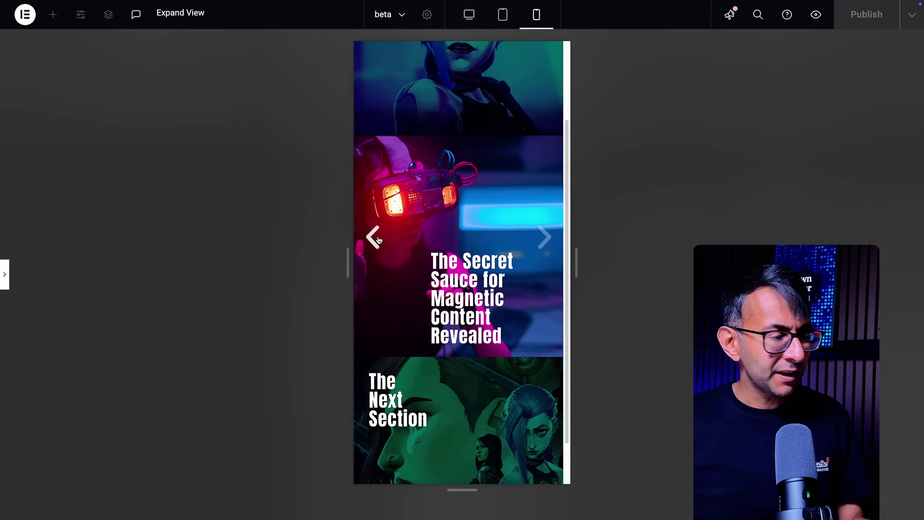
{"action": "left_click", "coordinate": [377, 238]}
{"action": "left_click", "coordinate": [377, 238]}
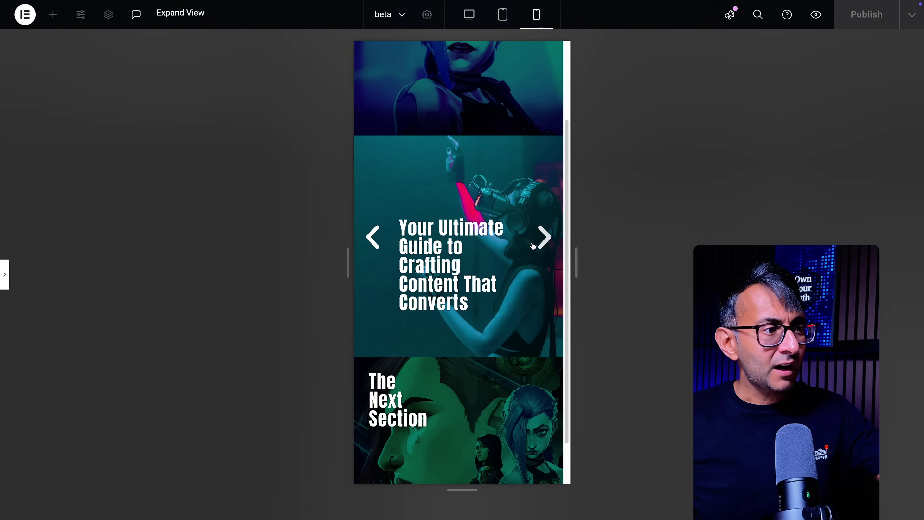
{"action": "left_click", "coordinate": [545, 237]}
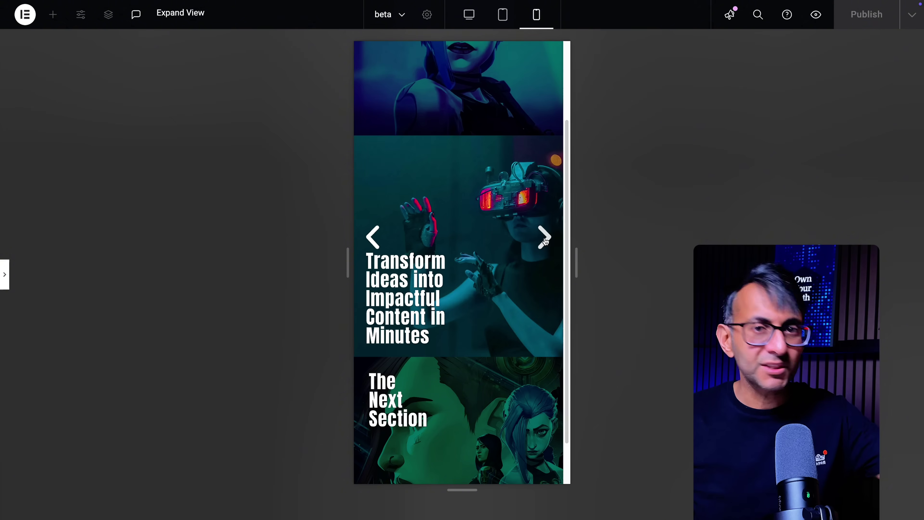
{"action": "left_click", "coordinate": [544, 237]}
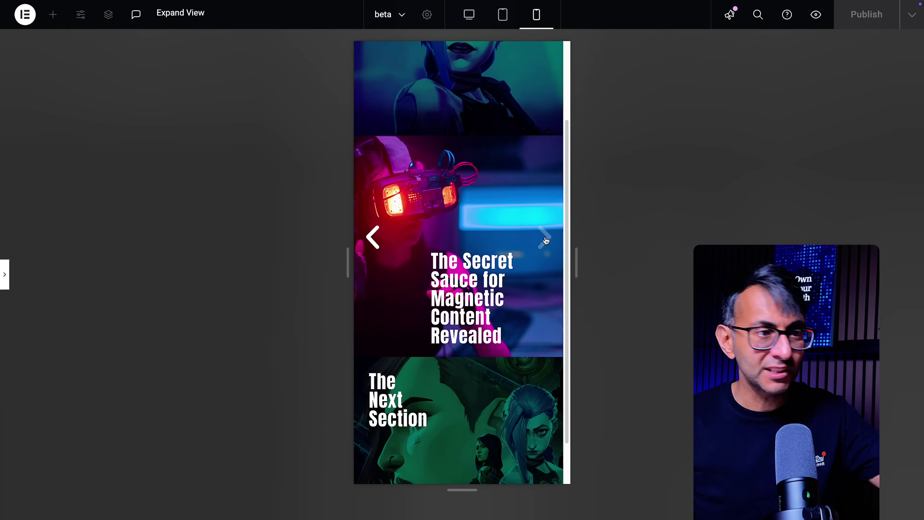
{"action": "left_click", "coordinate": [470, 16]}
{"action": "scroll", "coordinate": [463, 255], "scroll_direction": "down", "scroll_amount": 1}
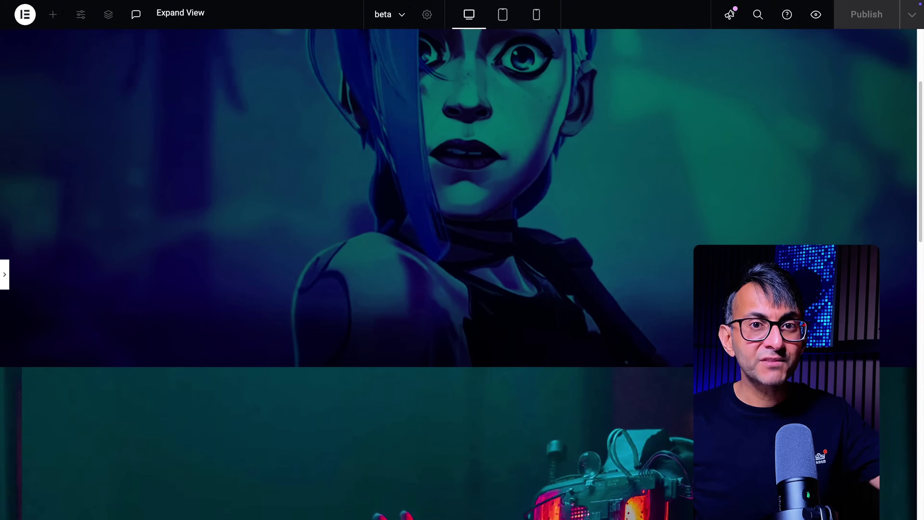